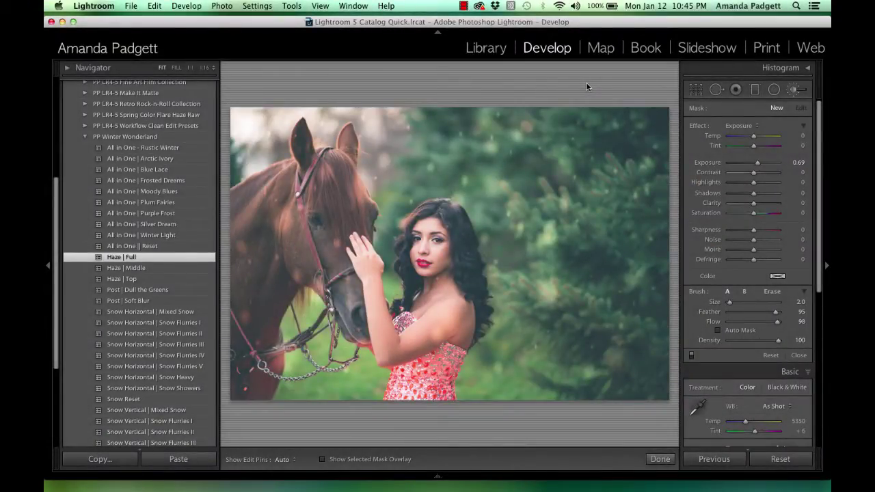
Expand the PP Winter Wonderland preset folder in the Presets panel
{"action": "left_click", "coordinate": [185, 139]}
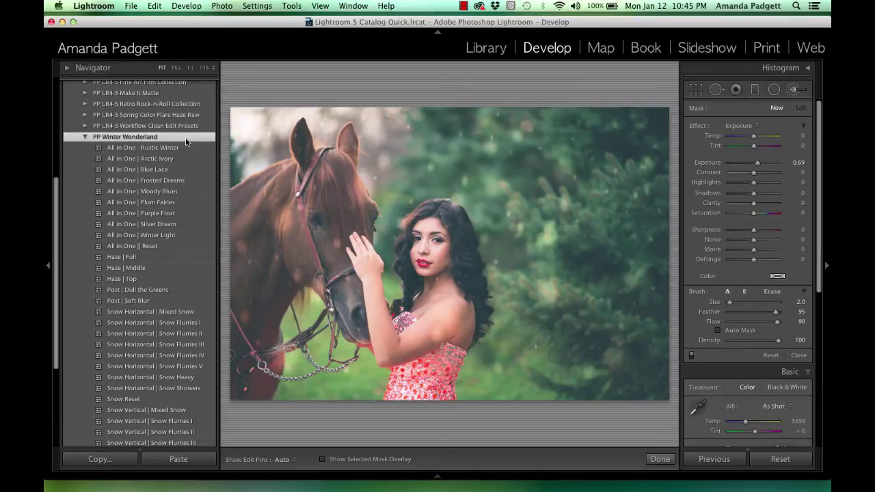
{"action": "scroll", "coordinate": [185, 142], "scroll_direction": "up", "scroll_amount": 2}
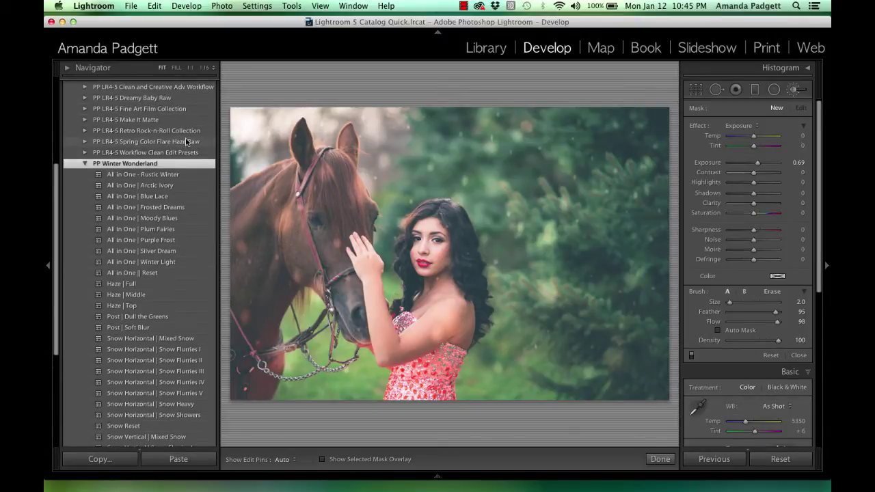
{"action": "scroll", "coordinate": [185, 141], "scroll_direction": "up", "scroll_amount": 5}
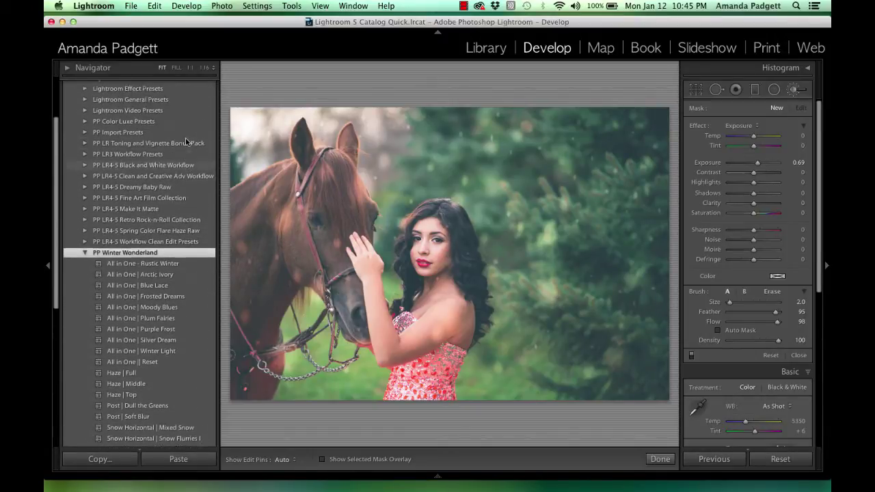
{"action": "scroll", "coordinate": [186, 138], "scroll_direction": "up", "scroll_amount": 2}
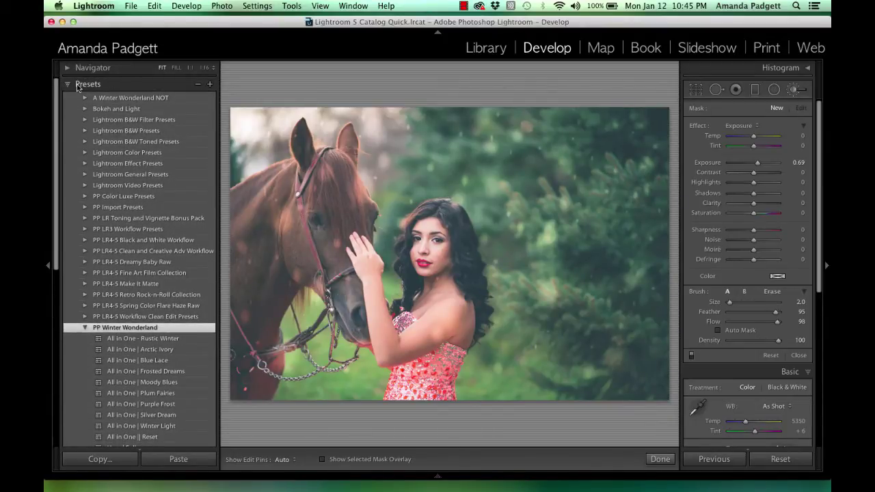
{"action": "scroll", "coordinate": [86, 164], "scroll_direction": "down", "scroll_amount": 3}
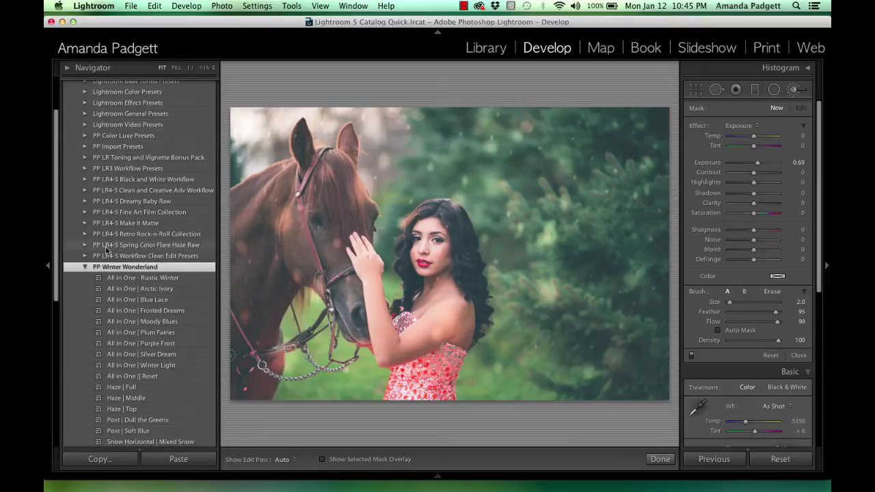
{"action": "left_click", "coordinate": [84, 267]}
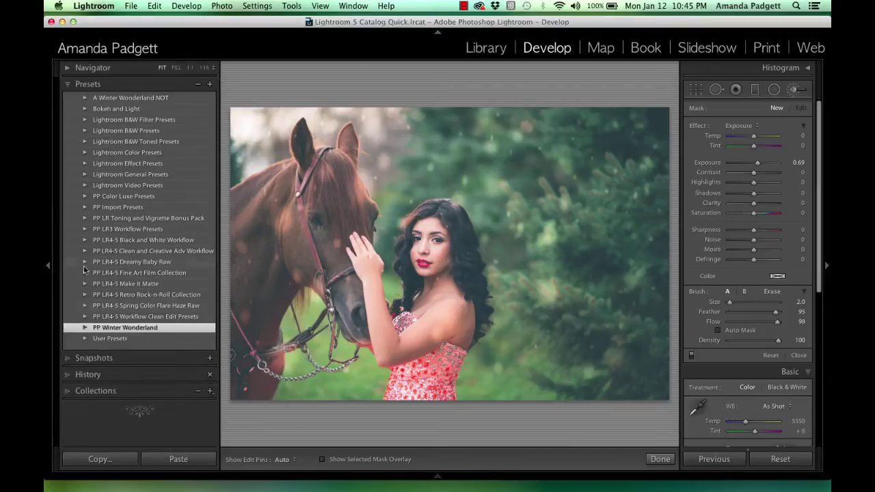
{"action": "left_click", "coordinate": [86, 328]}
Show the Navigator preview of the photo and close the Adjustment Brush settings
{"action": "scroll", "coordinate": [113, 308], "scroll_direction": "down", "scroll_amount": 5}
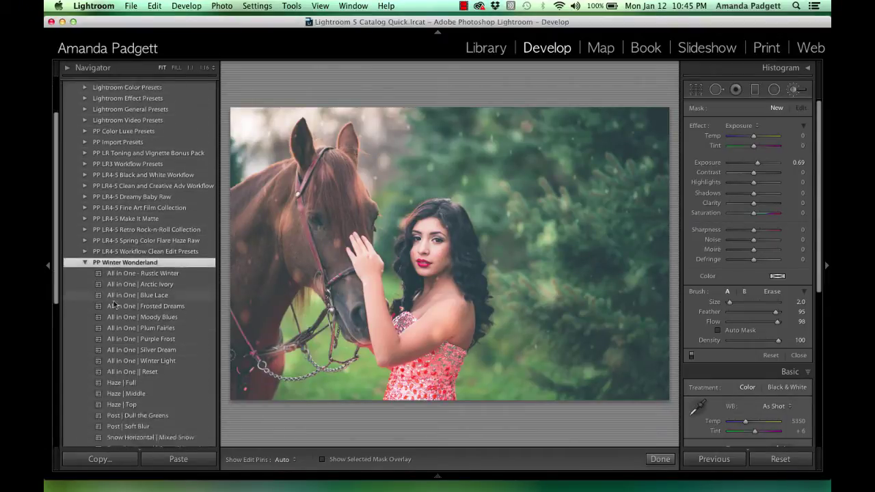
{"action": "scroll", "coordinate": [115, 305], "scroll_direction": "down", "scroll_amount": 4}
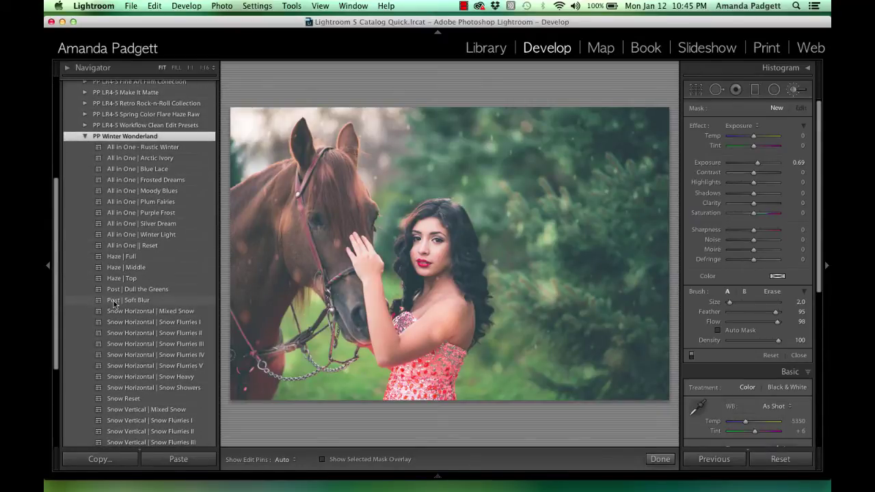
{"action": "left_click", "coordinate": [71, 68]}
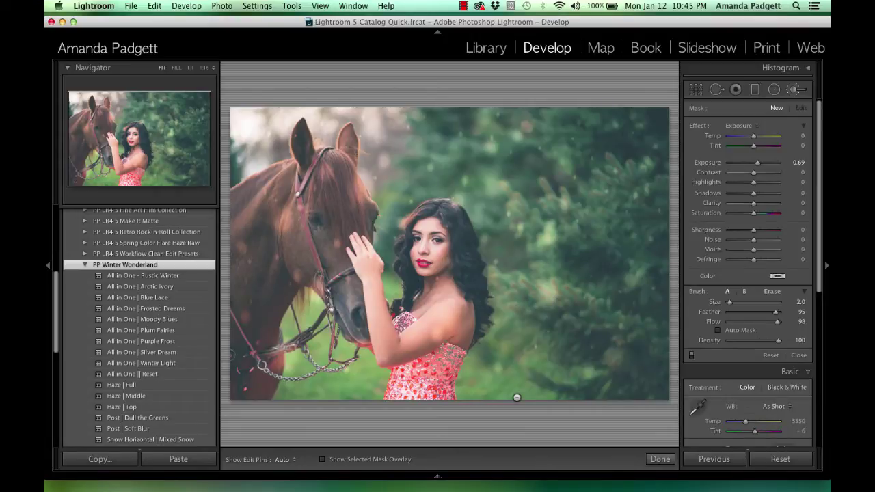
{"action": "left_click", "coordinate": [660, 458]}
Reset all Develop edits on the photo and preview the Snow presets in the Navigator
{"action": "left_click", "coordinate": [781, 459]}
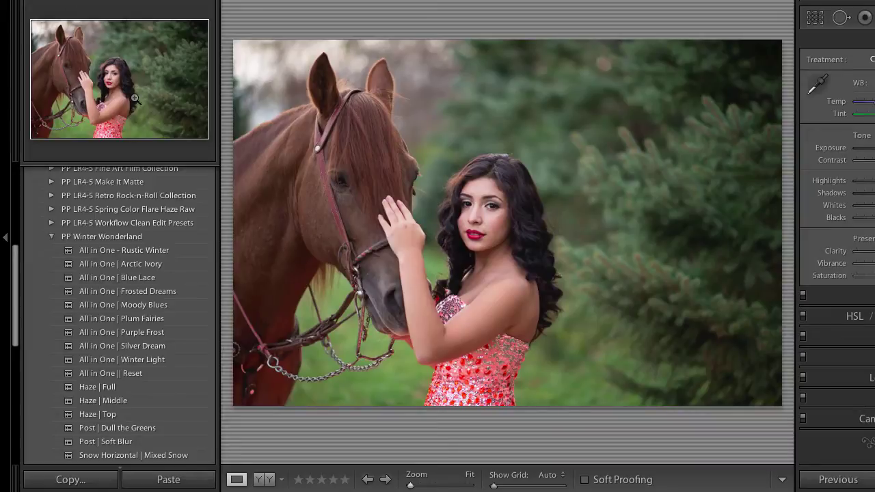
{"action": "scroll", "coordinate": [150, 272], "scroll_direction": "down", "scroll_amount": 5}
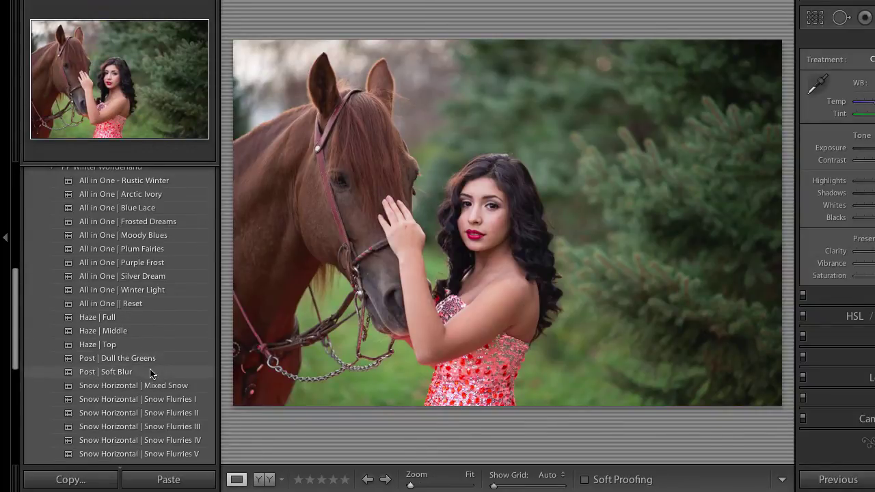
{"action": "scroll", "coordinate": [151, 372], "scroll_direction": "down", "scroll_amount": 1}
{"action": "scroll", "coordinate": [151, 372], "scroll_direction": "down", "scroll_amount": 2}
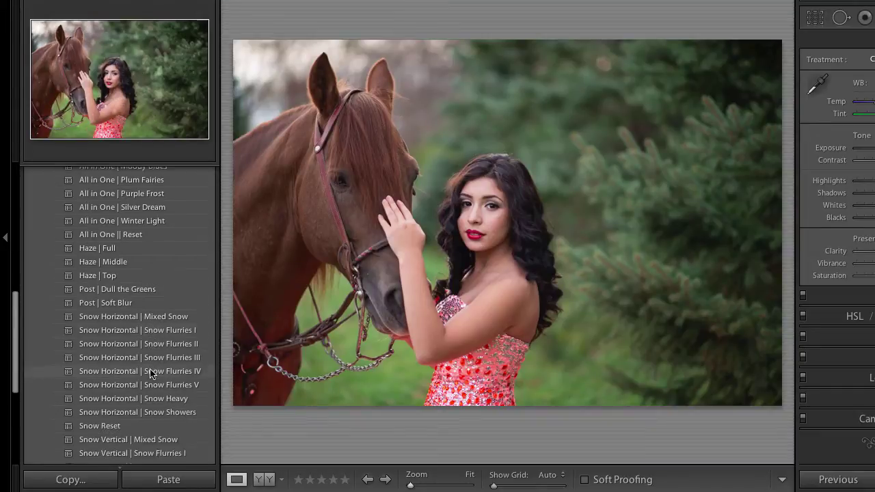
{"action": "scroll", "coordinate": [151, 372], "scroll_direction": "down", "scroll_amount": 1}
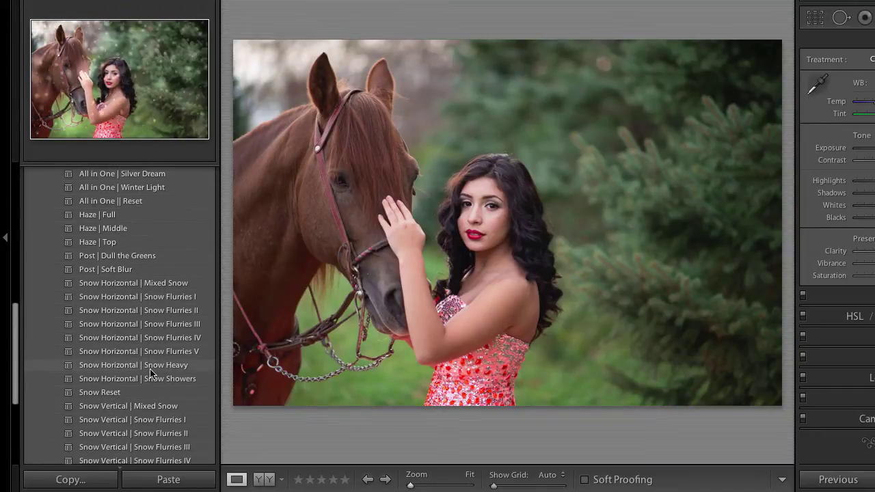
{"action": "scroll", "coordinate": [151, 372], "scroll_direction": "down", "scroll_amount": 2}
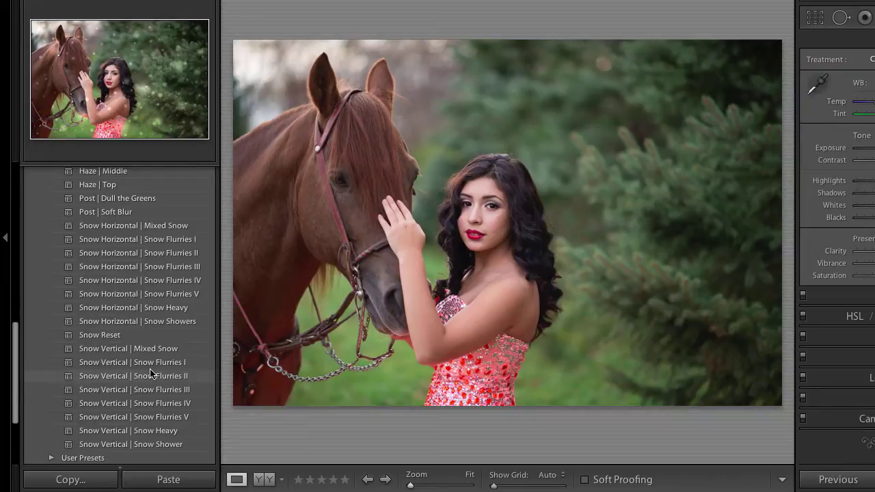
{"action": "mouse_move", "coordinate": [479, 486]}
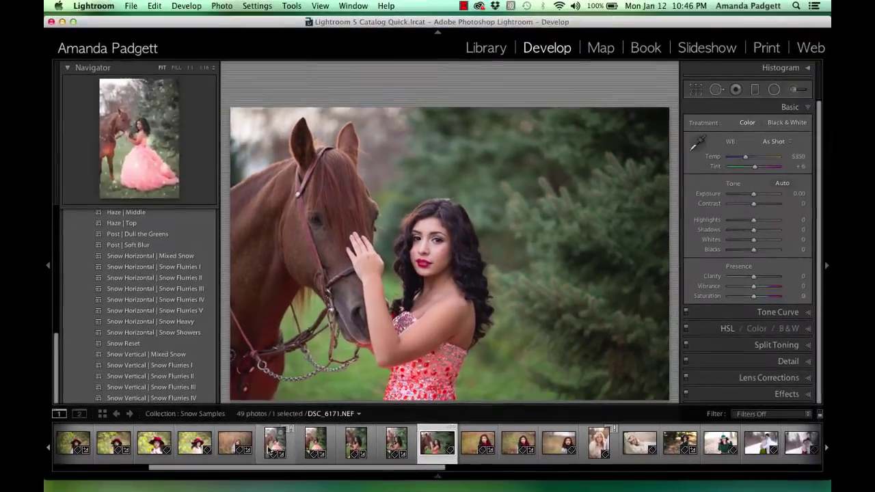
{"action": "left_click", "coordinate": [285, 467]}
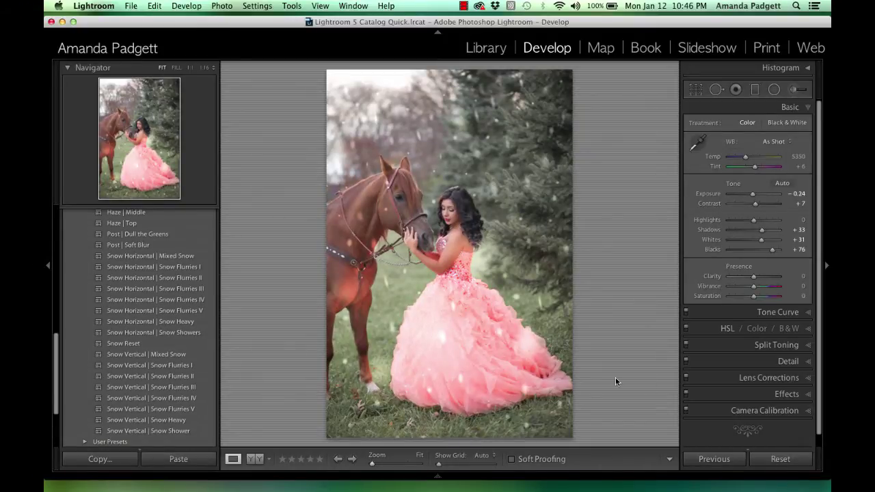
{"action": "mouse_move", "coordinate": [441, 481]}
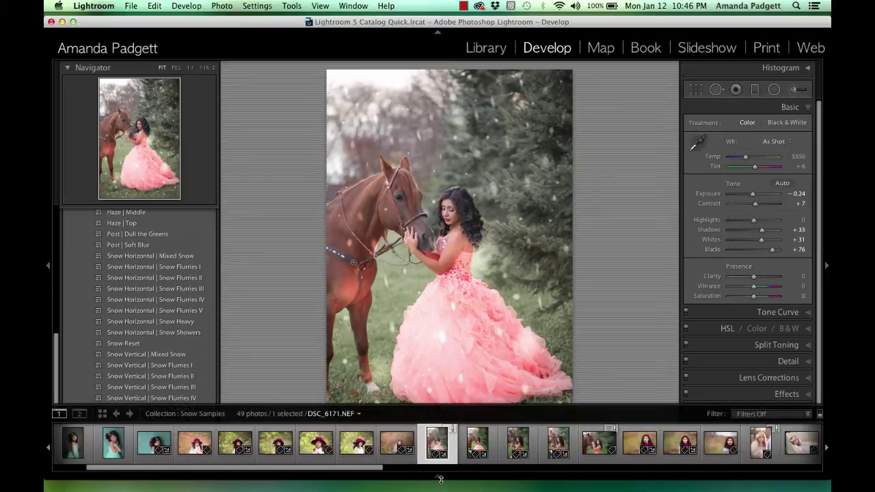
{"action": "left_click", "coordinate": [595, 445]}
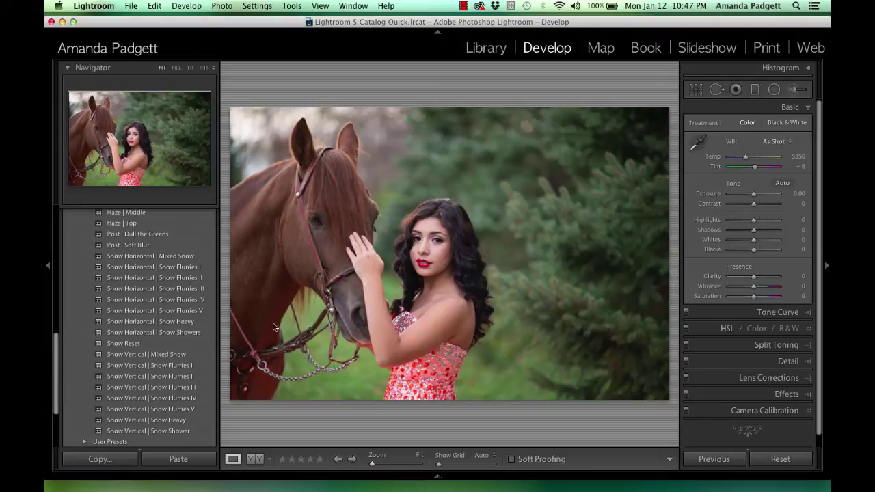
Apply All in One | Blue Lace, then Haze | Full, followed by Haze | Top
{"action": "scroll", "coordinate": [186, 335], "scroll_direction": "up", "scroll_amount": 3}
{"action": "scroll", "coordinate": [186, 335], "scroll_direction": "up", "scroll_amount": 3}
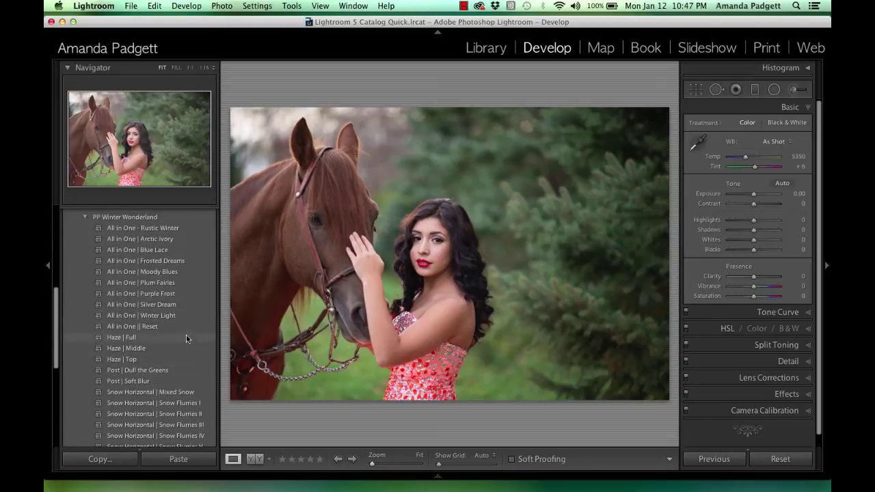
{"action": "left_click", "coordinate": [196, 254]}
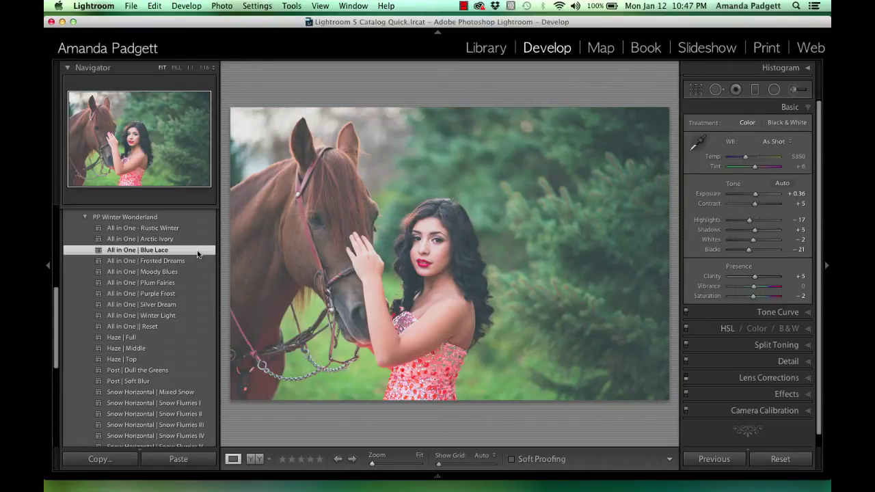
{"action": "left_click", "coordinate": [194, 339]}
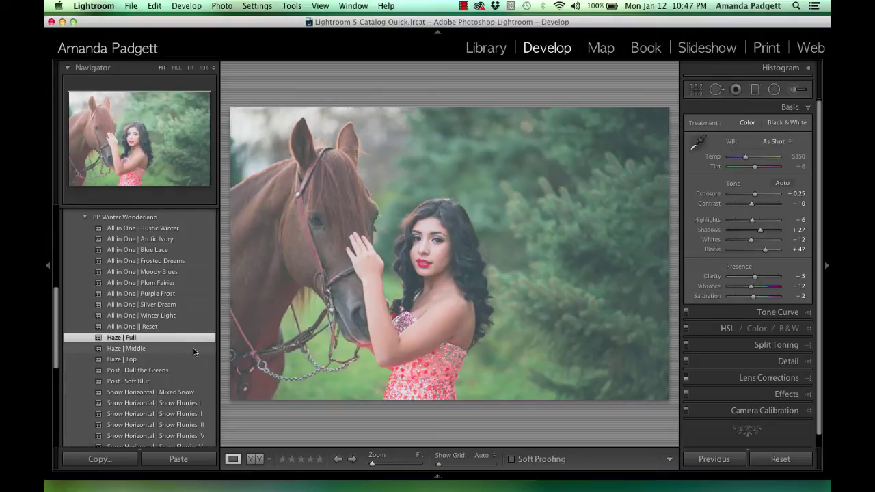
{"action": "left_click", "coordinate": [192, 360]}
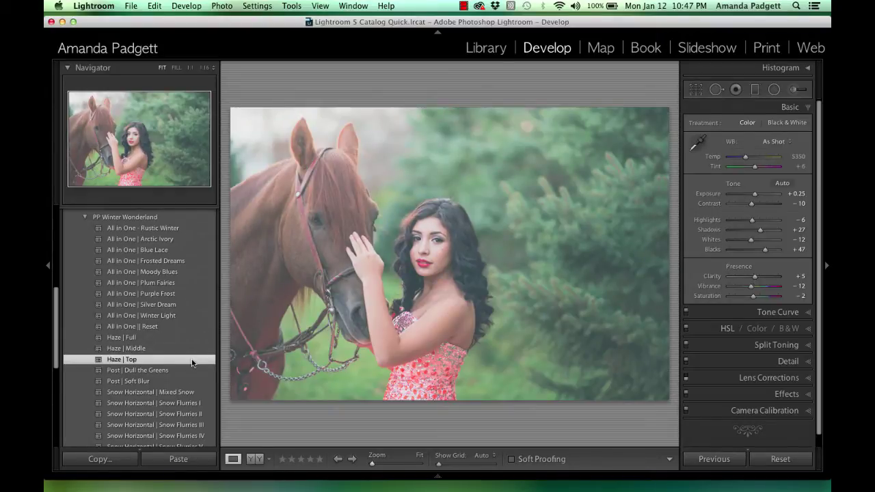
{"action": "scroll", "coordinate": [191, 359], "scroll_direction": "down", "scroll_amount": 2}
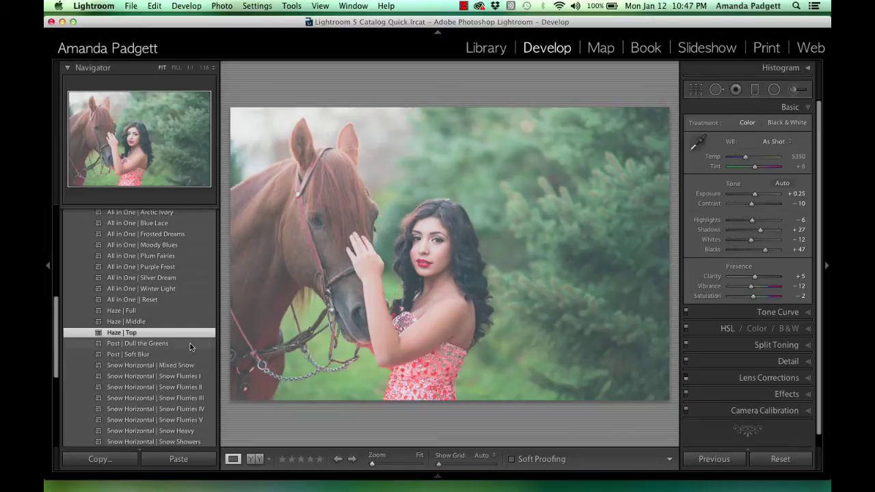
{"action": "scroll", "coordinate": [190, 343], "scroll_direction": "down", "scroll_amount": 3}
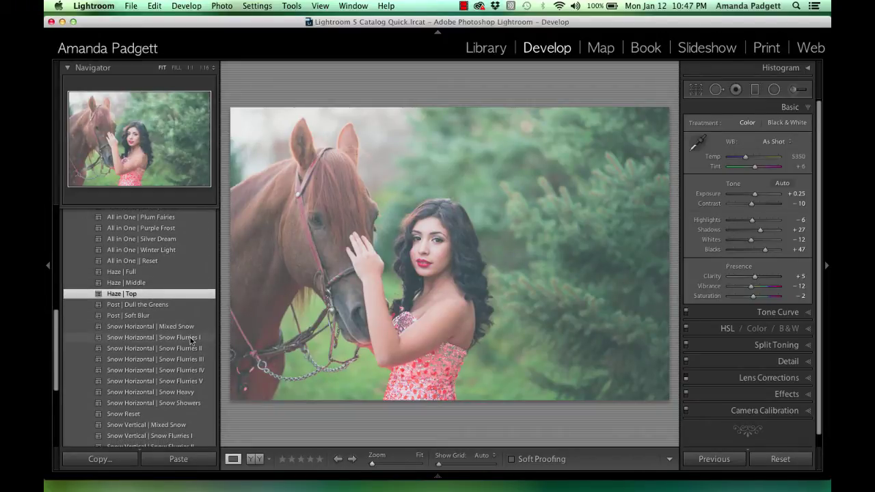
Add the Snow Horizontal | Snow Flurries I overlay and open the Adjustment Brush panel
{"action": "left_click", "coordinate": [190, 337]}
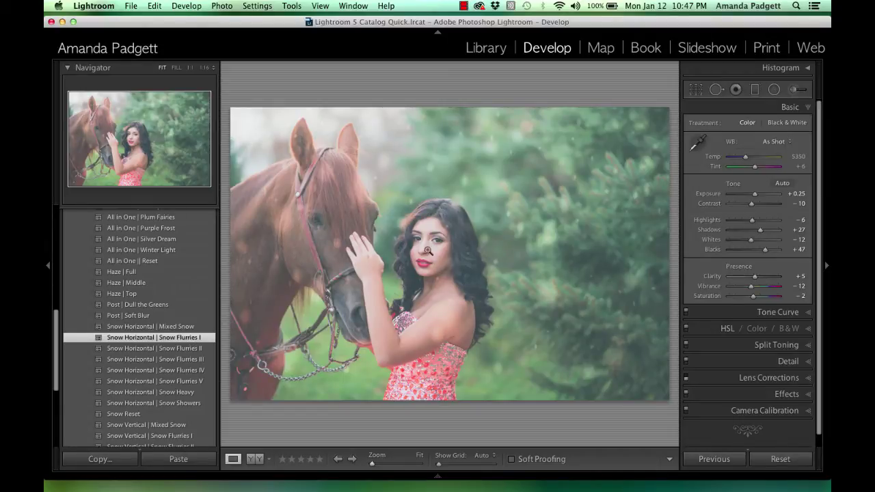
{"action": "left_click", "coordinate": [774, 90]}
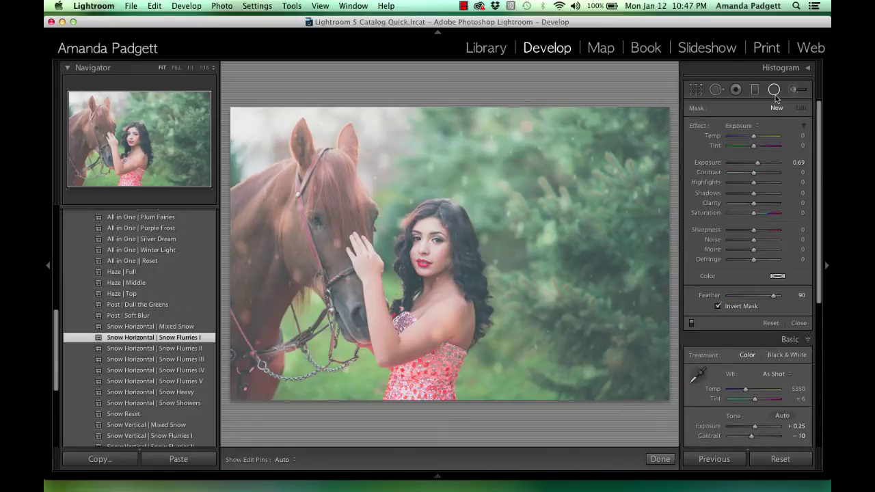
{"action": "left_click", "coordinate": [797, 95]}
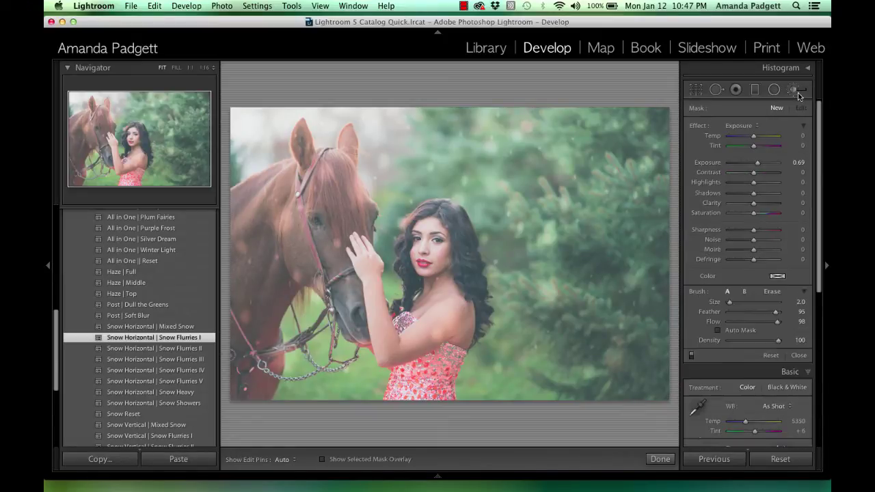
{"action": "left_click", "coordinate": [795, 95]}
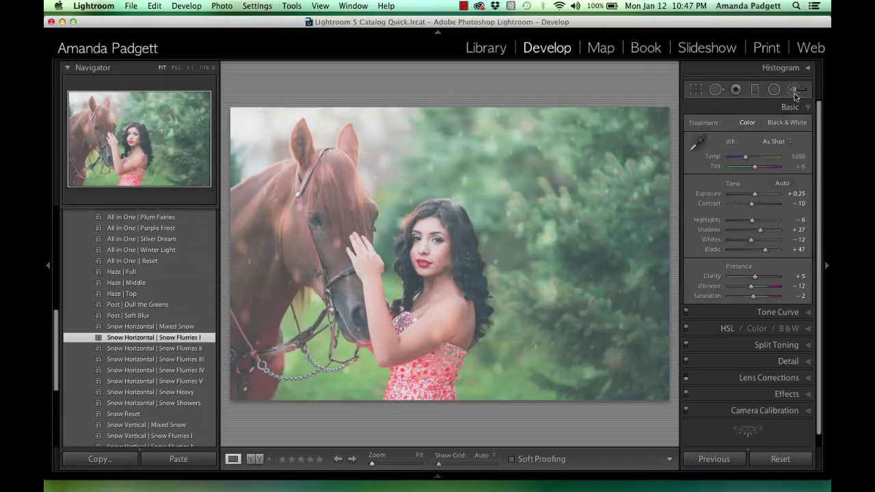
{"action": "left_click", "coordinate": [795, 95]}
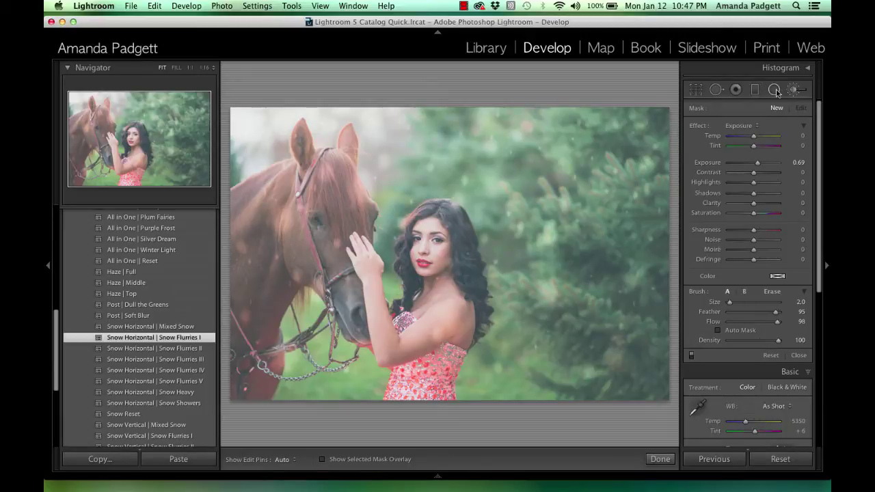
Open the radial filter panel and delete the radial filter pin on the woman's arm
{"action": "left_click", "coordinate": [775, 91]}
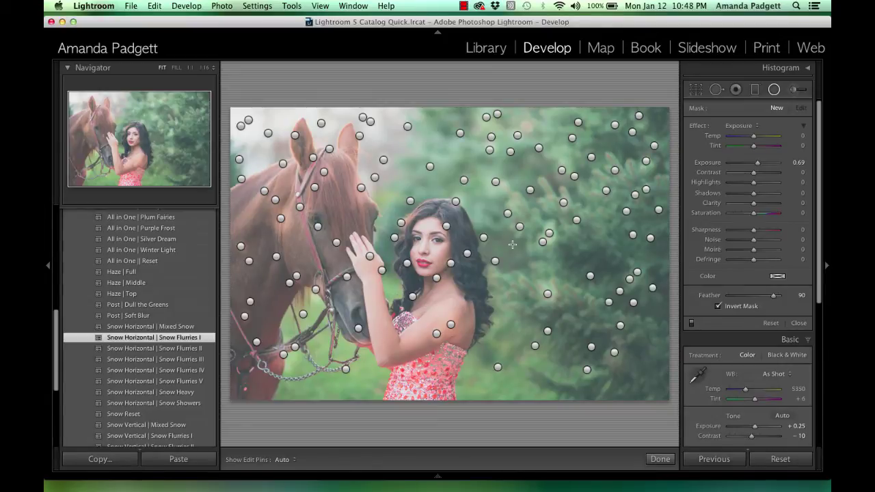
{"action": "left_click", "coordinate": [436, 334]}
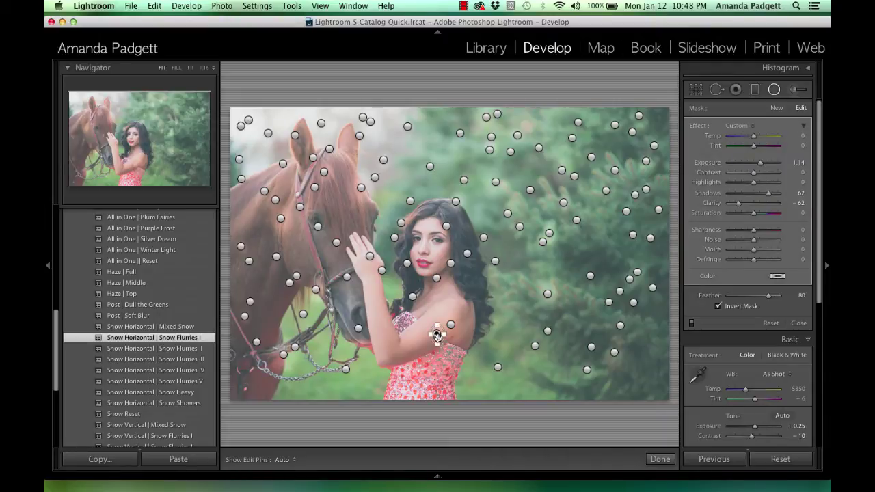
{"action": "key", "text": "Delete"}
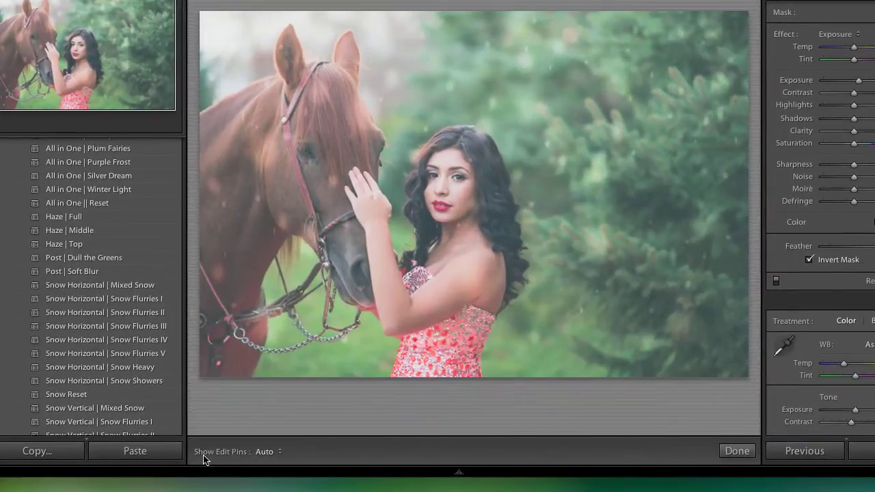
Cycle Show Edit Pins through Never and Always, leaving it on Auto
{"action": "left_click", "coordinate": [274, 451]}
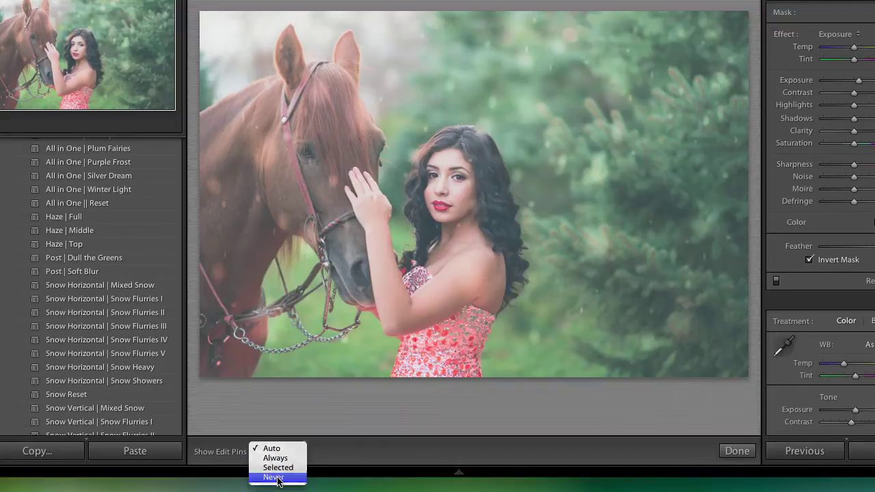
{"action": "left_click", "coordinate": [277, 478]}
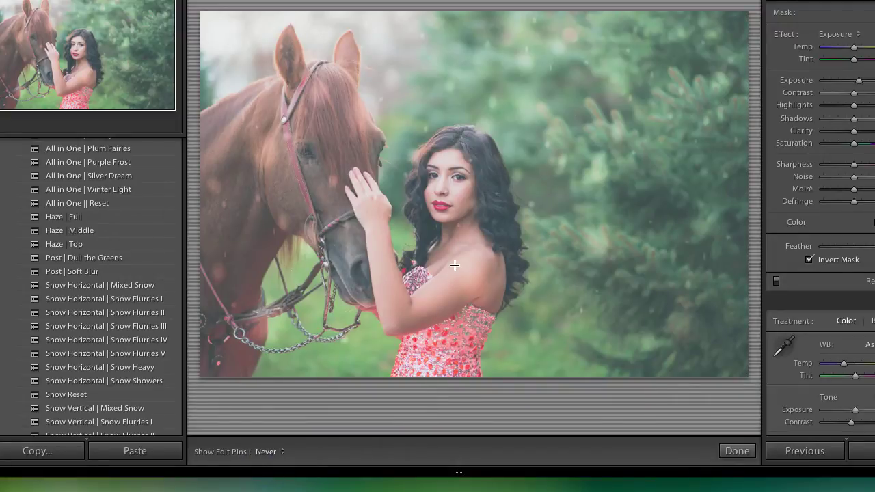
{"action": "left_click", "coordinate": [277, 452]}
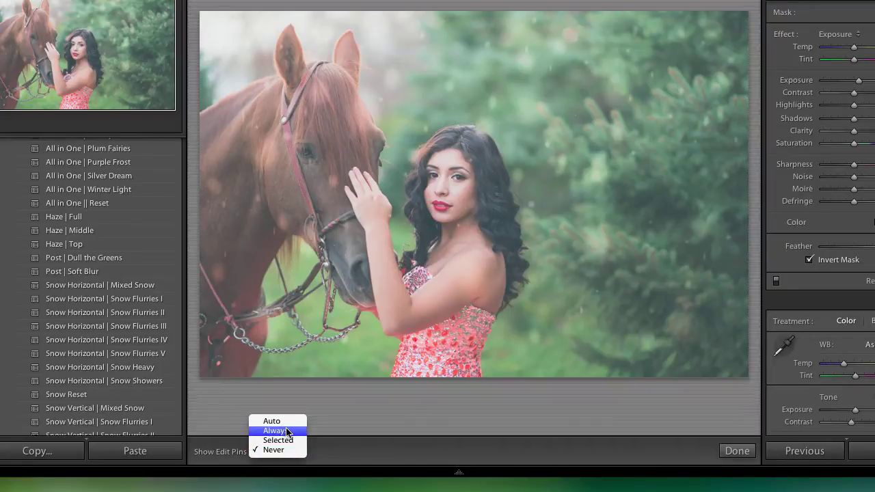
{"action": "left_click", "coordinate": [275, 430]}
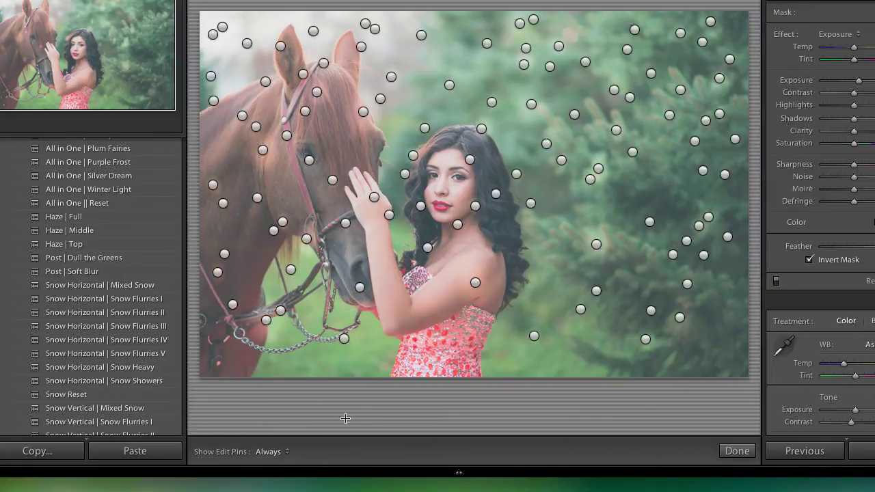
{"action": "left_click", "coordinate": [281, 454]}
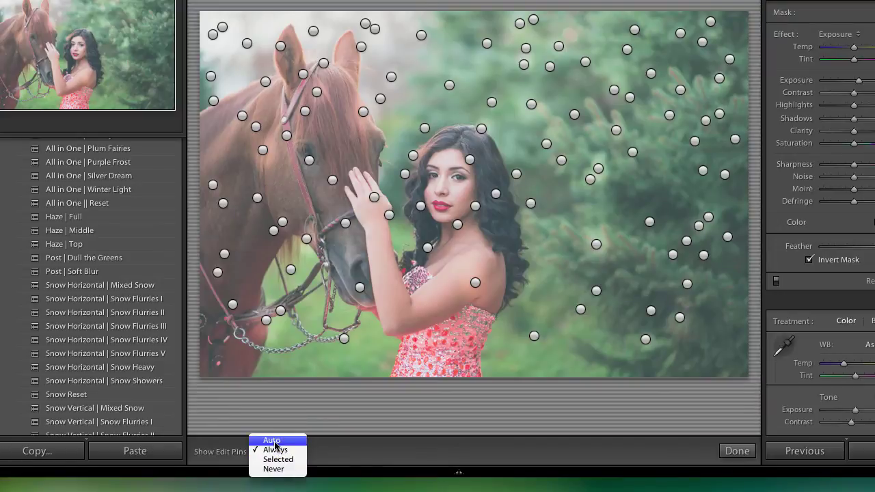
{"action": "left_click", "coordinate": [274, 440]}
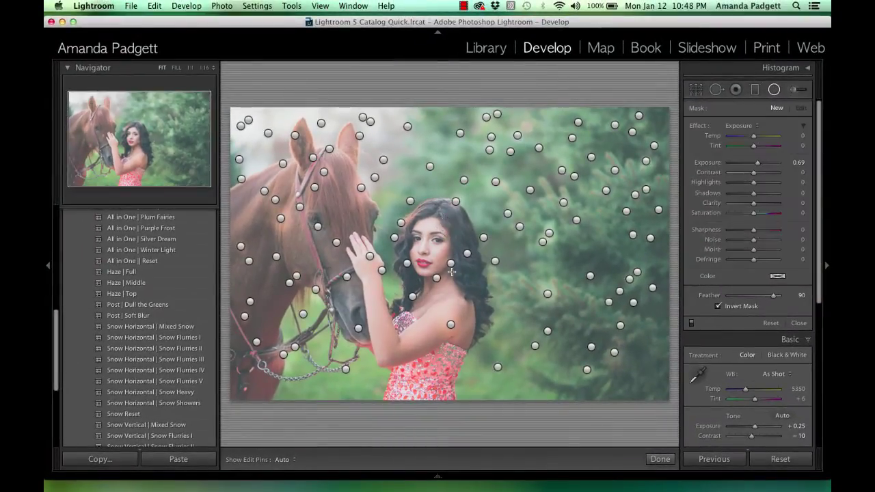
Delete two snowflake radial filters, including the one beside the woman's chin
{"action": "key", "text": "Delete"}
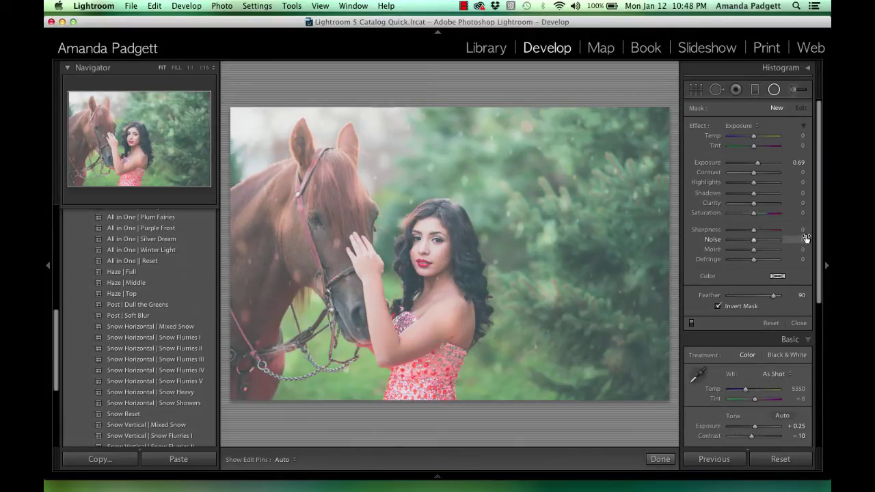
{"action": "left_click", "coordinate": [435, 278]}
{"action": "key", "text": "Delete"}
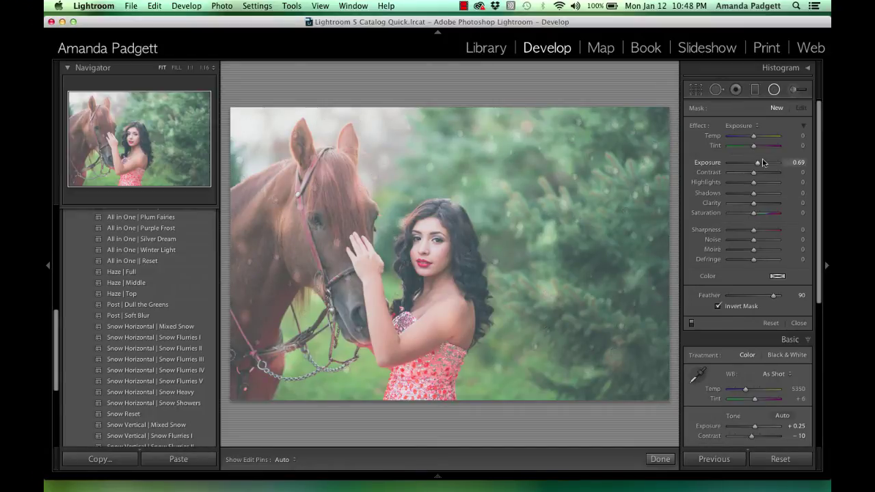
Select the Adjustment Brush and scroll its Effect preset list to the Winter brushes
{"action": "left_click", "coordinate": [795, 91]}
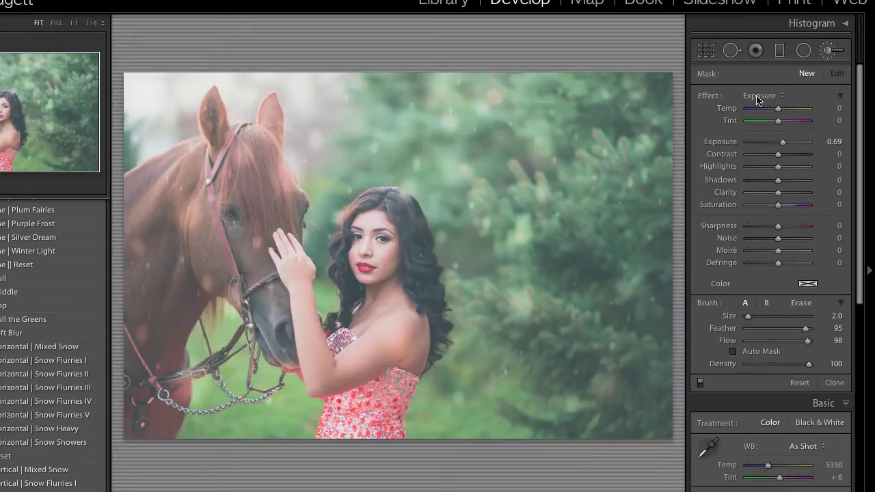
{"action": "left_click", "coordinate": [757, 99]}
{"action": "scroll", "coordinate": [757, 100], "scroll_direction": "down", "scroll_amount": 10}
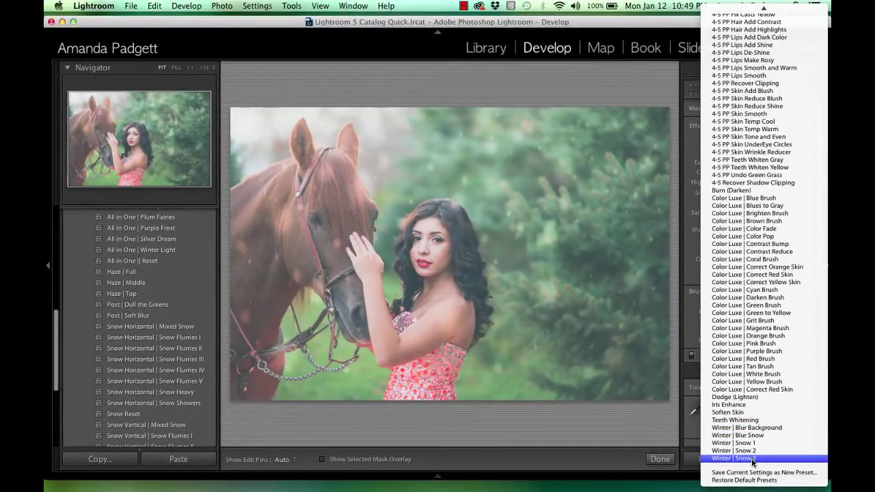
Paint a Winter snow spot on the background trees, feather 100, with a larger brush
{"action": "left_click", "coordinate": [751, 461]}
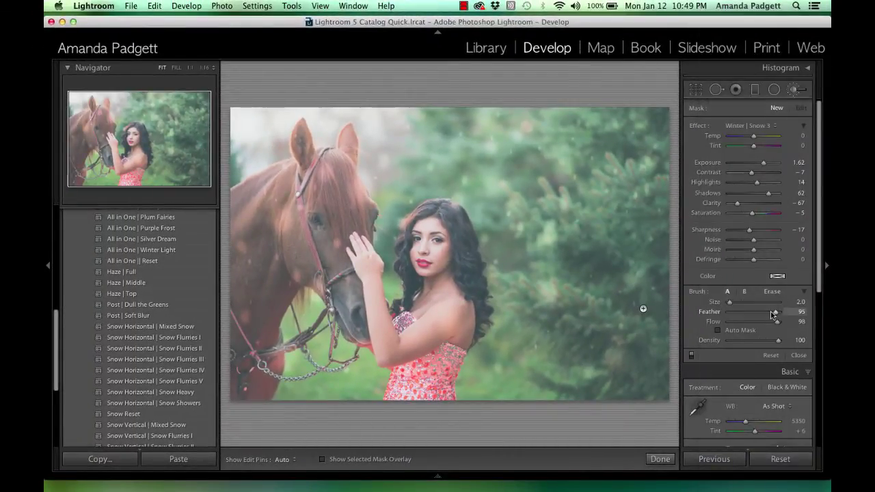
{"action": "left_click_drag", "start_coordinate": [772, 313], "coordinate": [769, 313]}
{"action": "left_click", "coordinate": [539, 174]}
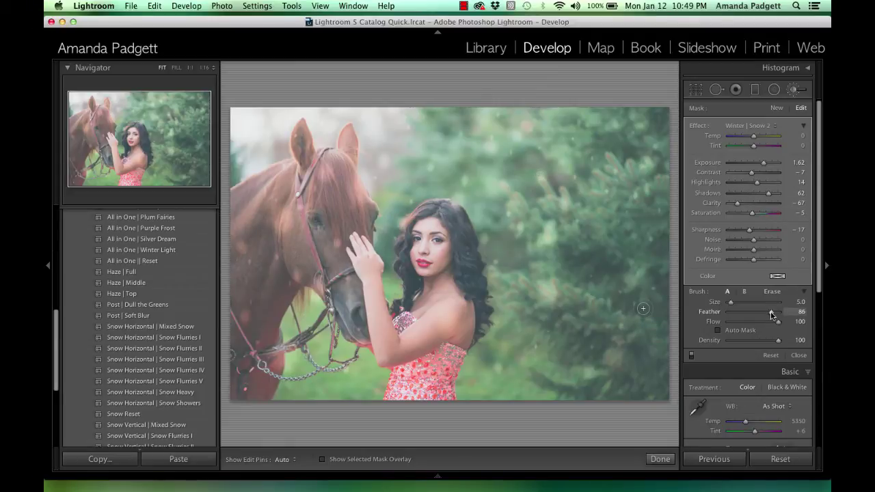
{"action": "left_click_drag", "start_coordinate": [770, 314], "coordinate": [792, 313]}
{"action": "key", "text": "bracketright"}
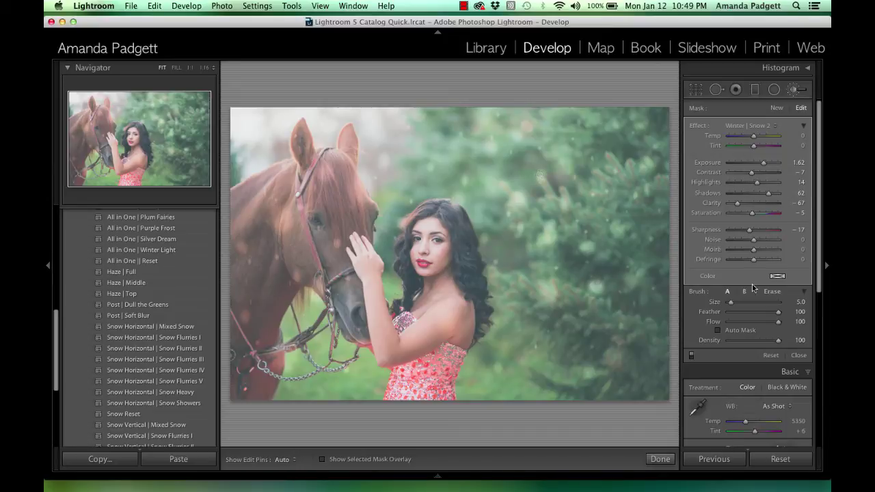
Try the Winter | Blur Snow and Winter | Snow 3 effects and start a new brush adjustment
{"action": "left_click", "coordinate": [756, 126]}
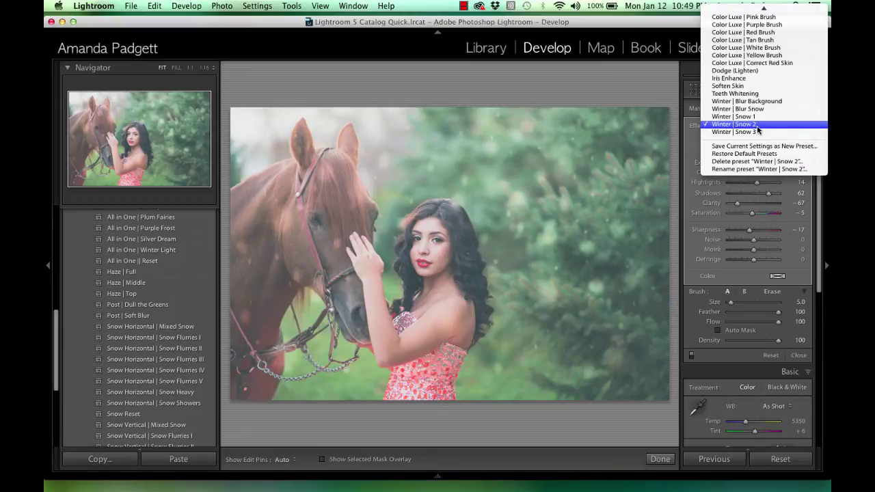
{"action": "left_click", "coordinate": [752, 109]}
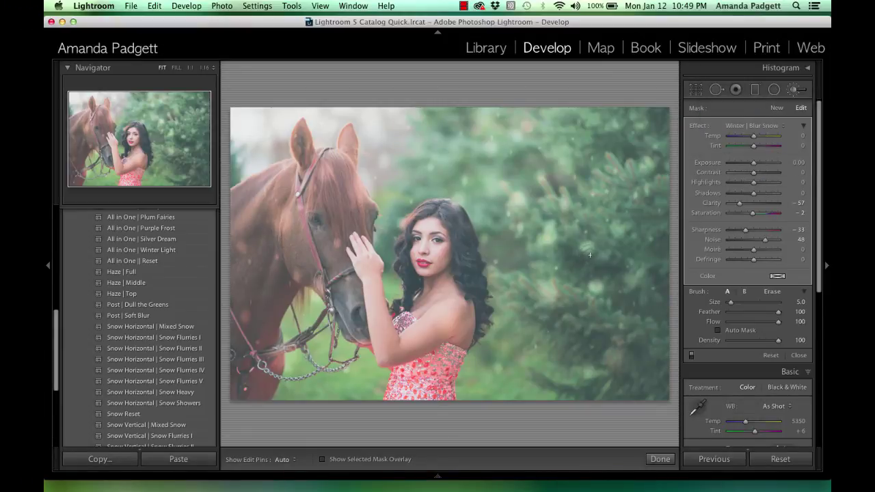
{"action": "left_click", "coordinate": [765, 126]}
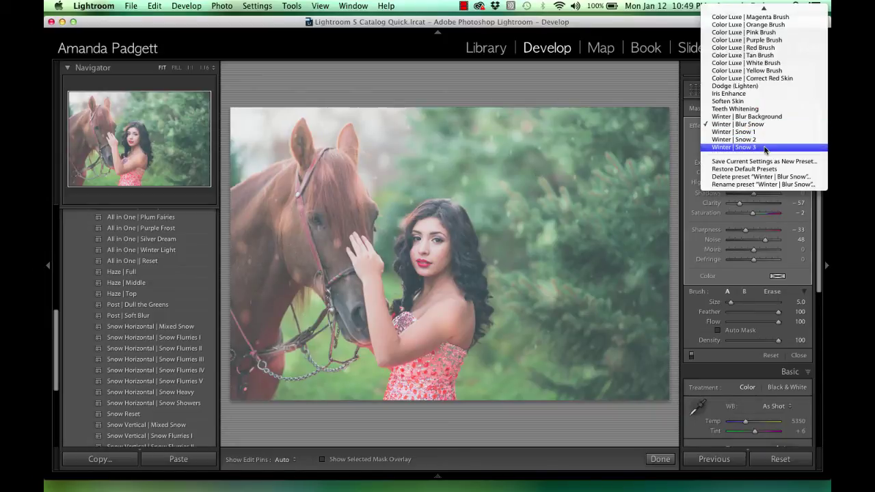
{"action": "left_click", "coordinate": [765, 147]}
{"action": "left_click", "coordinate": [776, 109]}
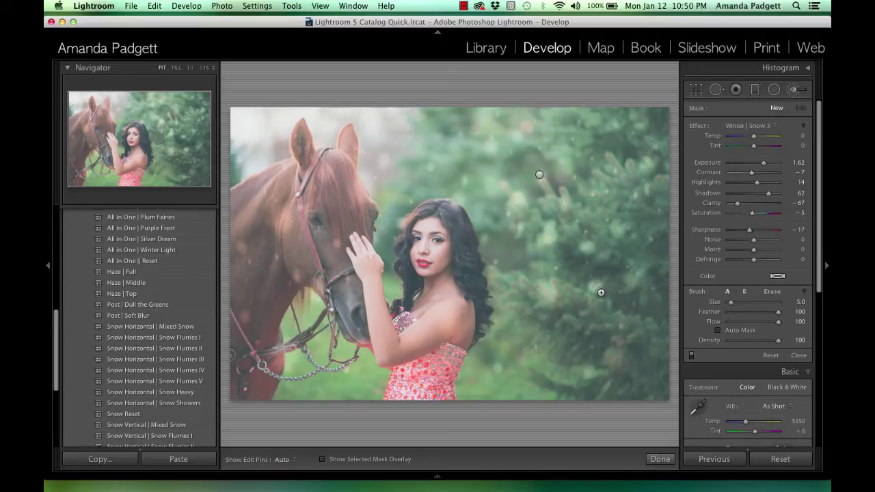
{"action": "key", "text": "h"}
{"action": "key", "text": "h"}
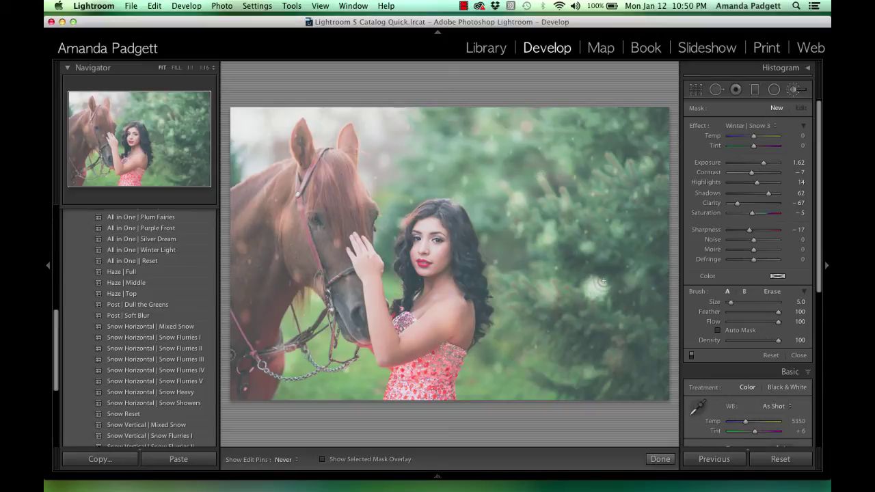
Select the lower snow spot on the right-hand trees and start another brush adjustment
{"action": "left_click", "coordinate": [600, 292]}
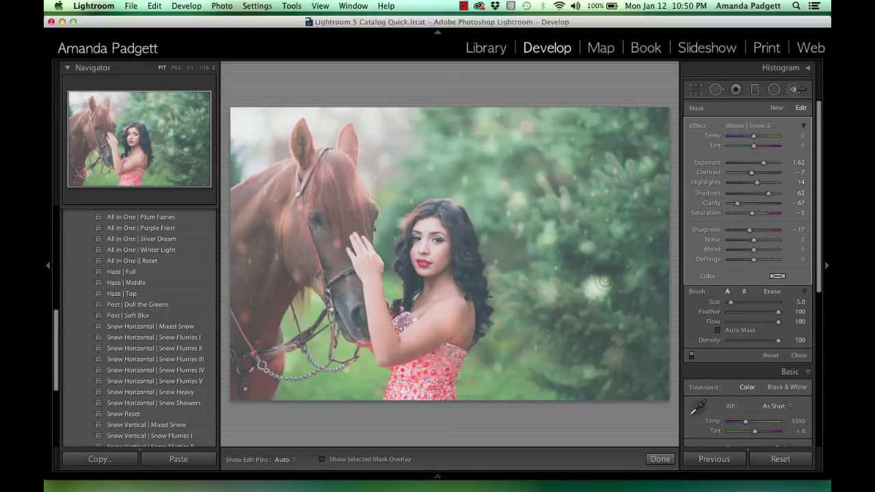
{"action": "left_click", "coordinate": [760, 131]}
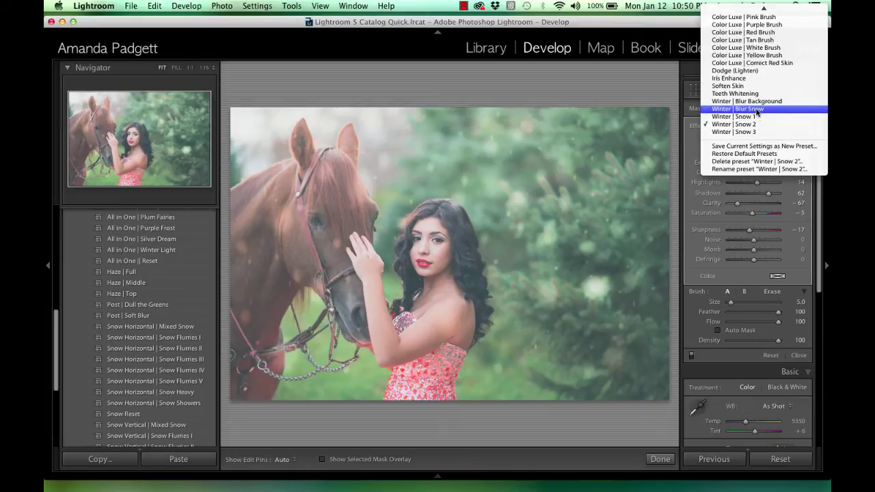
{"action": "key", "text": "Escape"}
{"action": "left_click", "coordinate": [599, 291]}
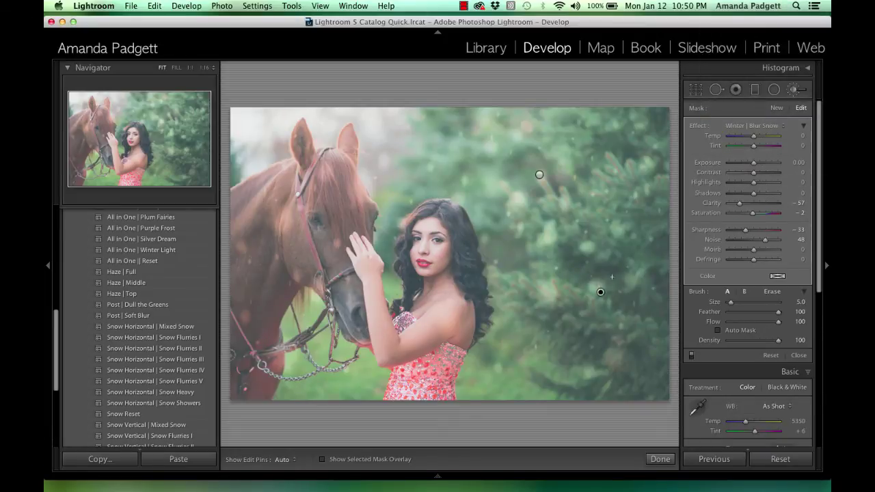
{"action": "key", "text": "h"}
{"action": "key", "text": "h"}
{"action": "left_click", "coordinate": [776, 109]}
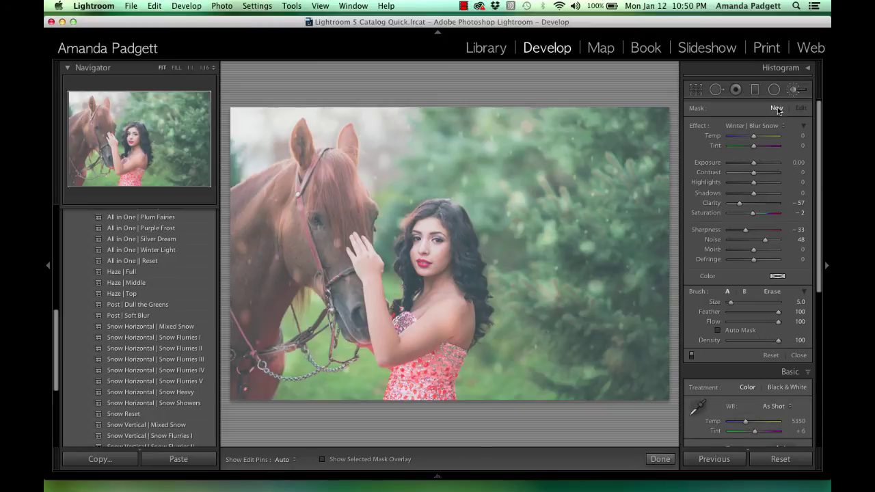
Delete the lower right-hand snow spot, then undo deleting the upper-tree spot
{"action": "left_click", "coordinate": [600, 294]}
{"action": "key", "text": "Delete"}
{"action": "left_click", "coordinate": [539, 175]}
{"action": "key", "text": "Delete"}
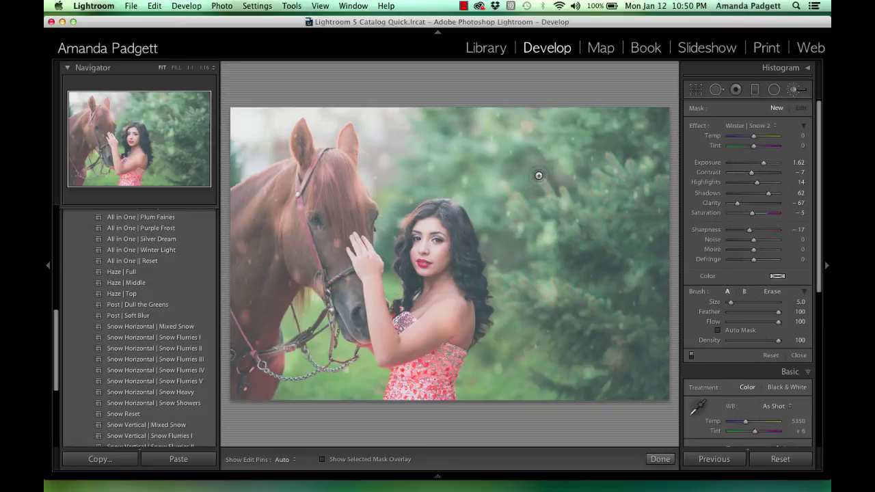
{"action": "key", "text": "cmd+z"}
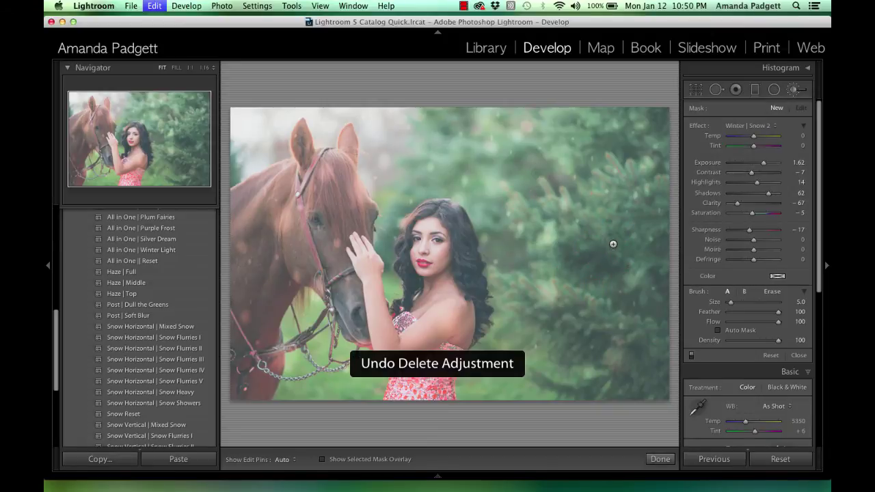
Select the restored snow spot, switch the brush to Erase, and toggle edit pins off and on
{"action": "left_click", "coordinate": [538, 176]}
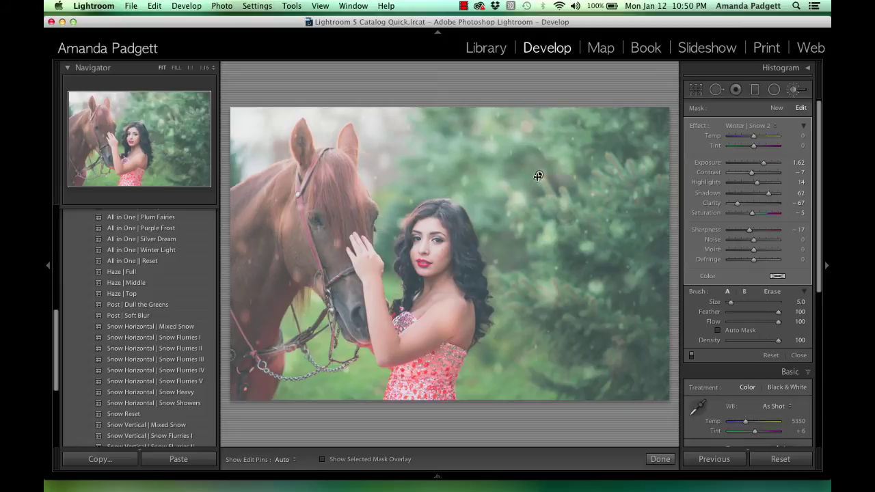
{"action": "mouse_move", "coordinate": [540, 175]}
{"action": "left_click", "coordinate": [772, 291]}
{"action": "key", "text": "h"}
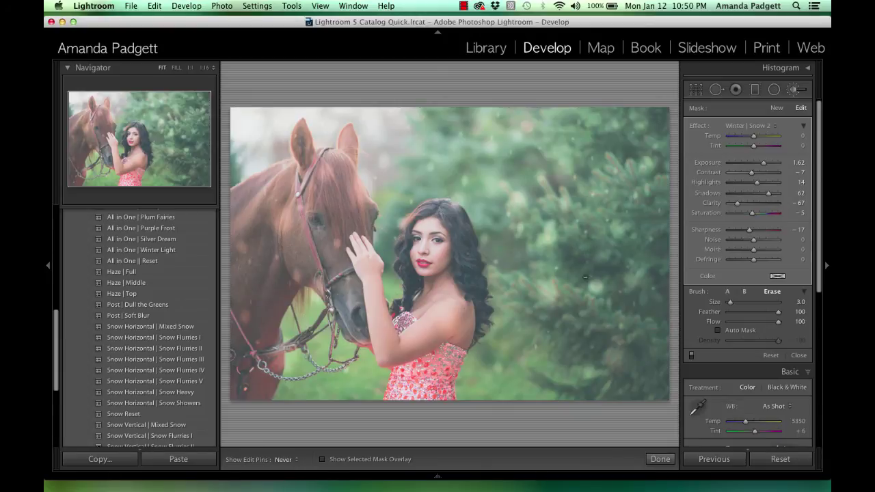
{"action": "key", "text": "h"}
Close the adjustment brush, hide the side panels, and view Before & After in left-right layout
{"action": "left_click", "coordinate": [666, 461]}
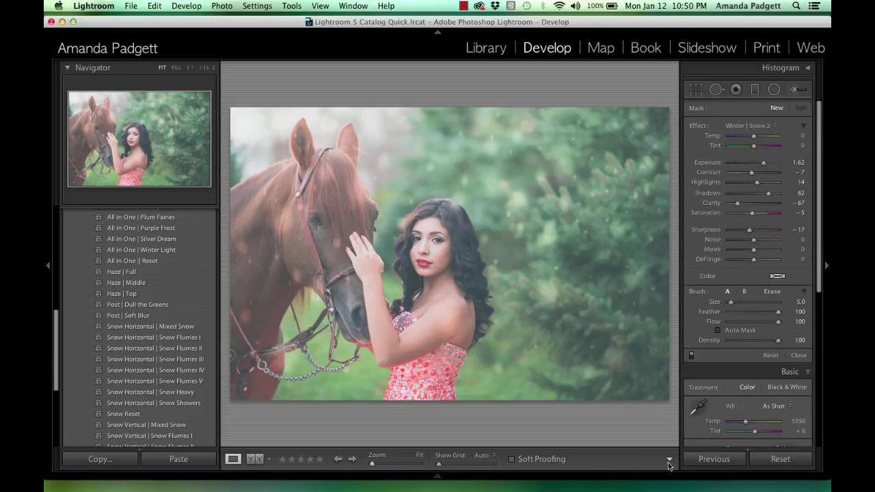
{"action": "key", "text": "Tab"}
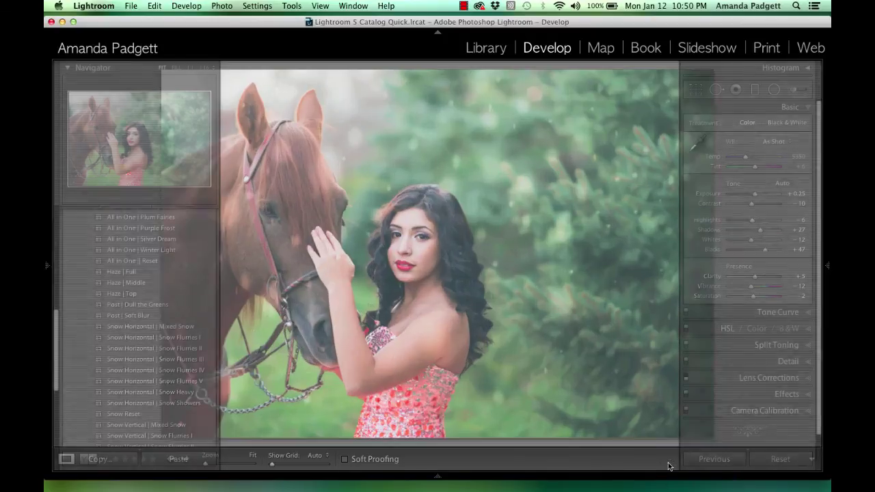
{"action": "key", "text": "y"}
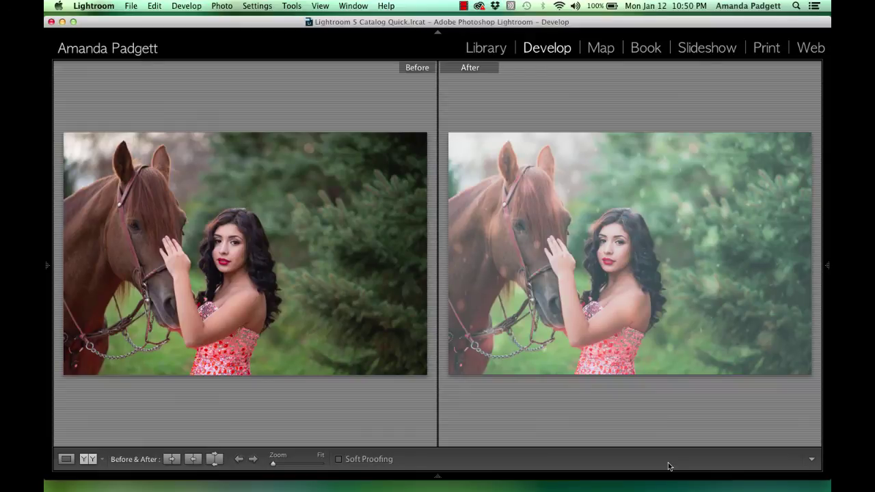